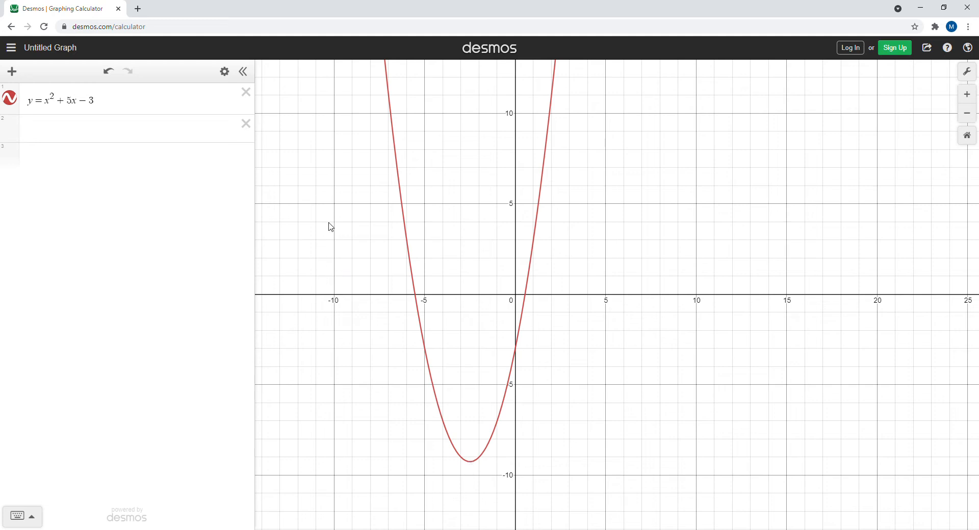
Examine the coordinates of the parabola's vertex on the graph.
{"action": "left_click", "coordinate": [470, 462]}
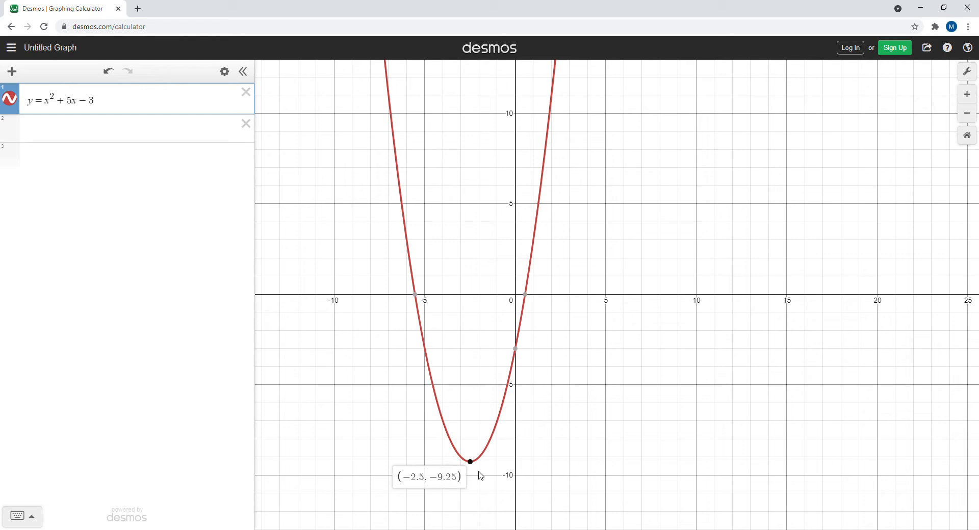
{"action": "left_click", "coordinate": [45, 133]}
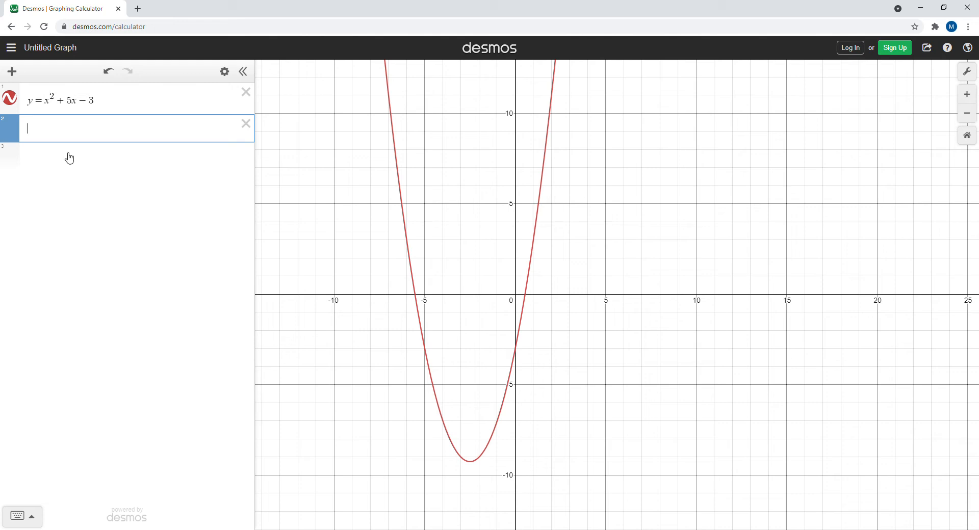
{"action": "left_click", "coordinate": [472, 463]}
{"action": "mouse_move", "coordinate": [474, 465]}
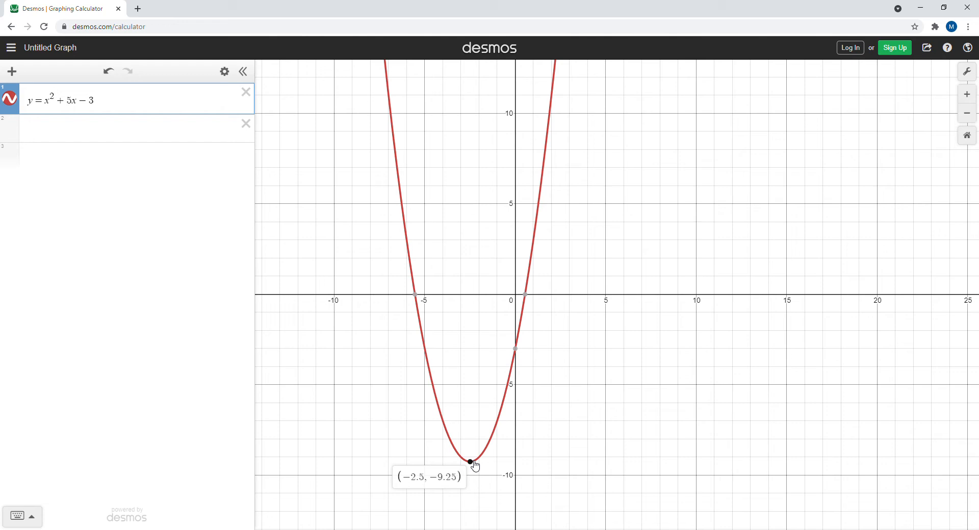
Plot the vertex point (-2.5, -9.25) in the second expression line.
{"action": "left_click", "coordinate": [55, 132]}
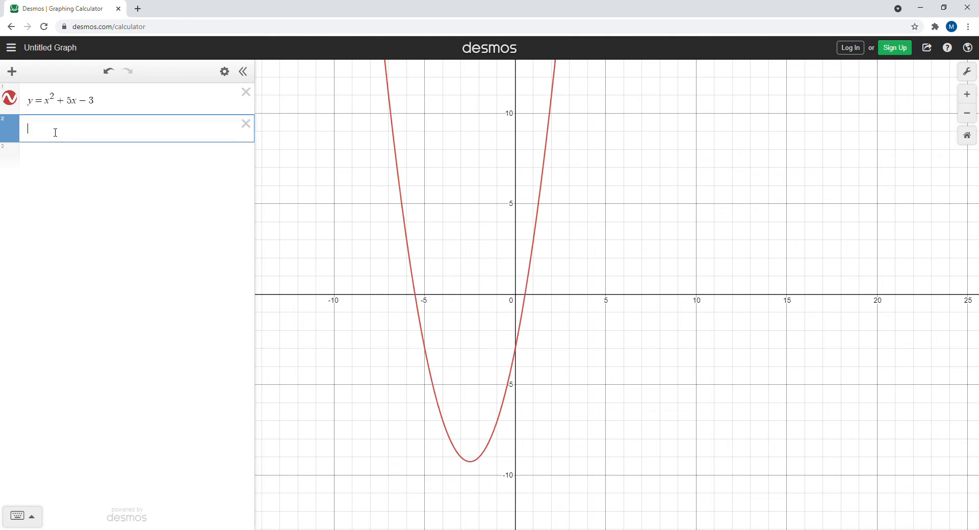
{"action": "type", "text": "(-2"}
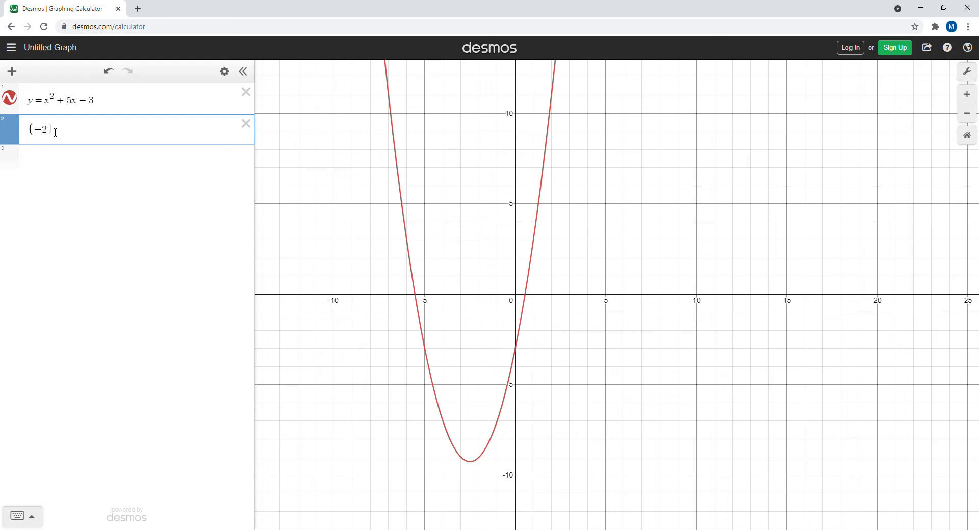
{"action": "type", "text": ".5,-9.25"}
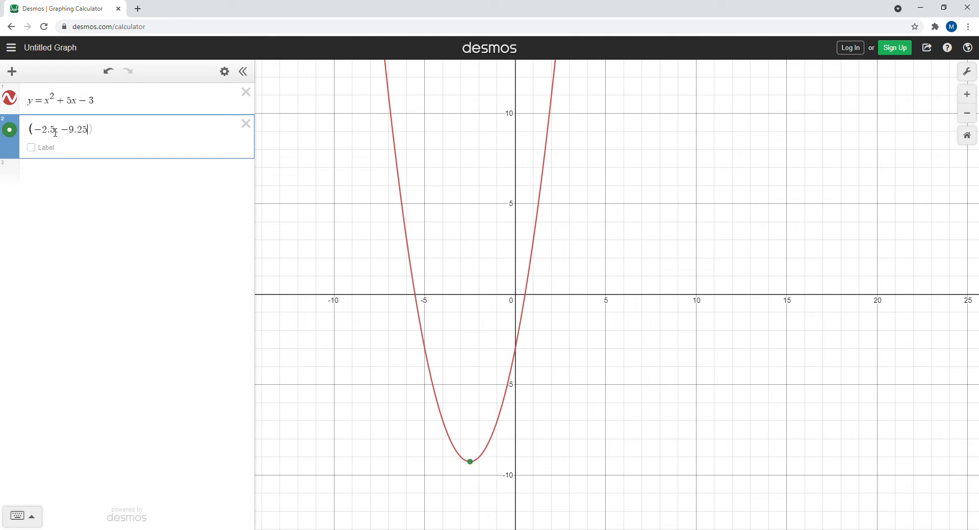
{"action": "type", "text": ")"}
{"action": "left_click", "coordinate": [32, 148]}
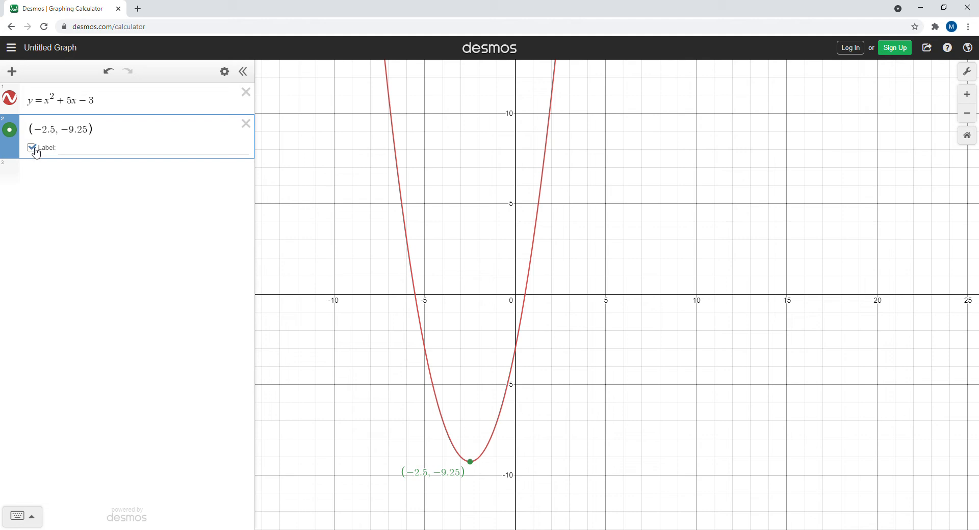
{"action": "left_click", "coordinate": [35, 149]}
Copy the point (-2.5, -9.25) and paste it into ten new expression lines.
{"action": "left_click_drag", "start_coordinate": [102, 135], "coordinate": [42, 132]}
{"action": "key", "text": "ctrl+c"}
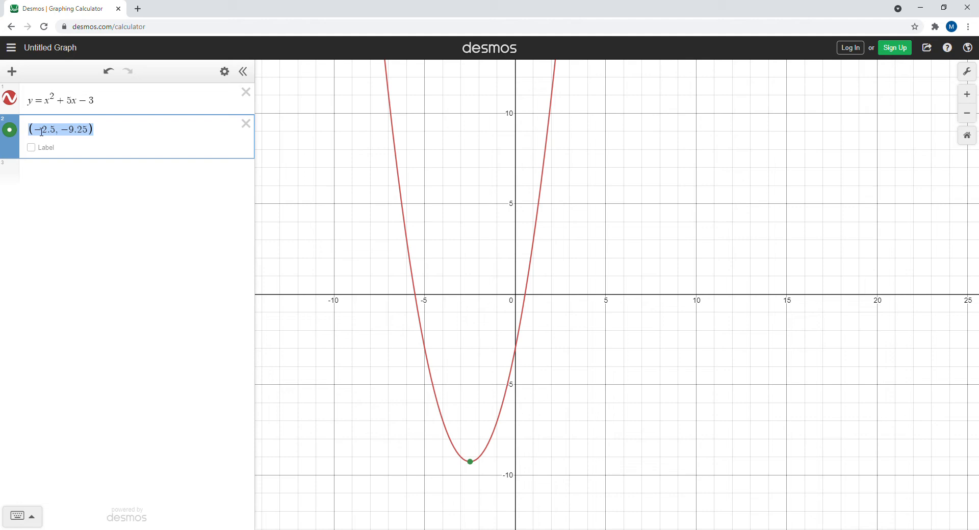
{"action": "left_click", "coordinate": [53, 172]}
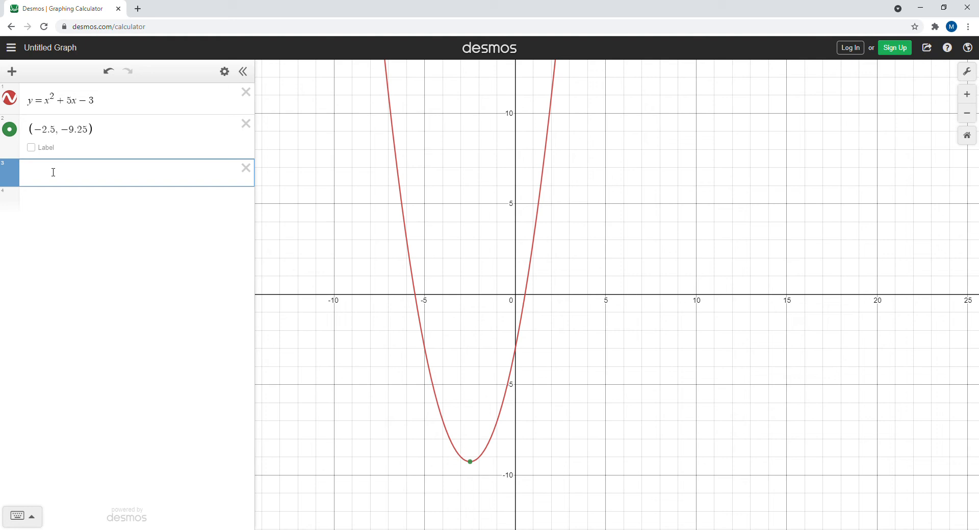
{"action": "type", "text": "(-2.5, -9.25)"}
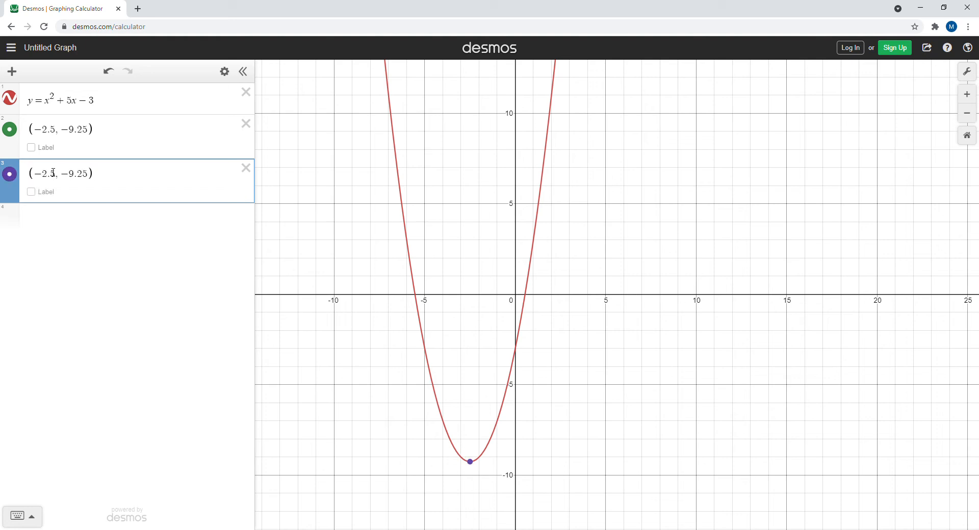
{"action": "key", "text": "Return"}
{"action": "key", "text": "ctrl+v"}
{"action": "key", "text": "Return"}
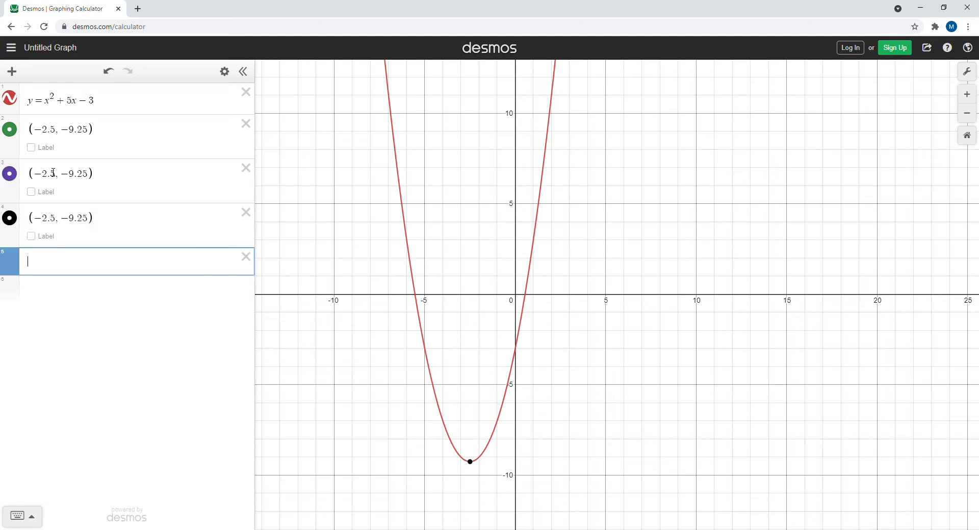
{"action": "key", "text": "ctrl+v"}
{"action": "key", "text": "Return"}
{"action": "key", "text": "ctrl+v"}
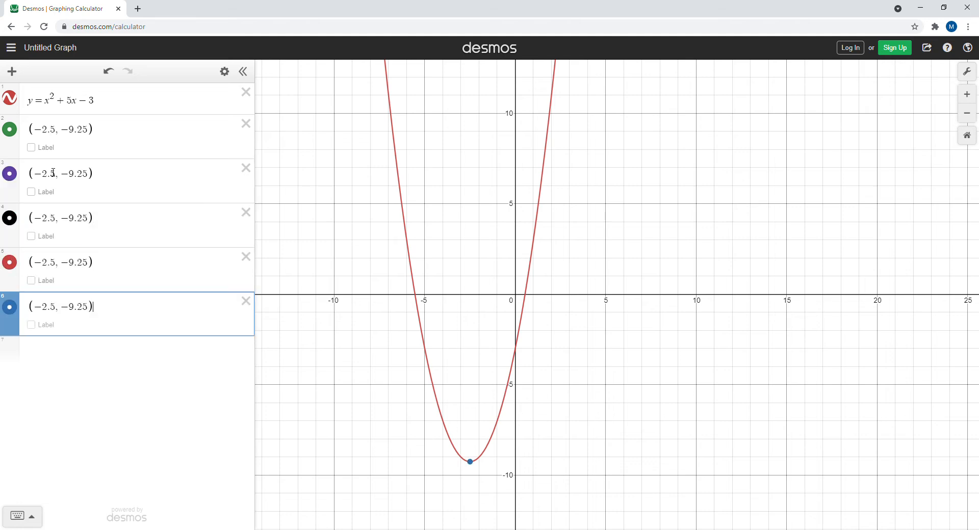
{"action": "key", "text": "Return"}
{"action": "key", "text": "ctrl+v"}
{"action": "key", "text": "Return"}
{"action": "key", "text": "ctrl+v"}
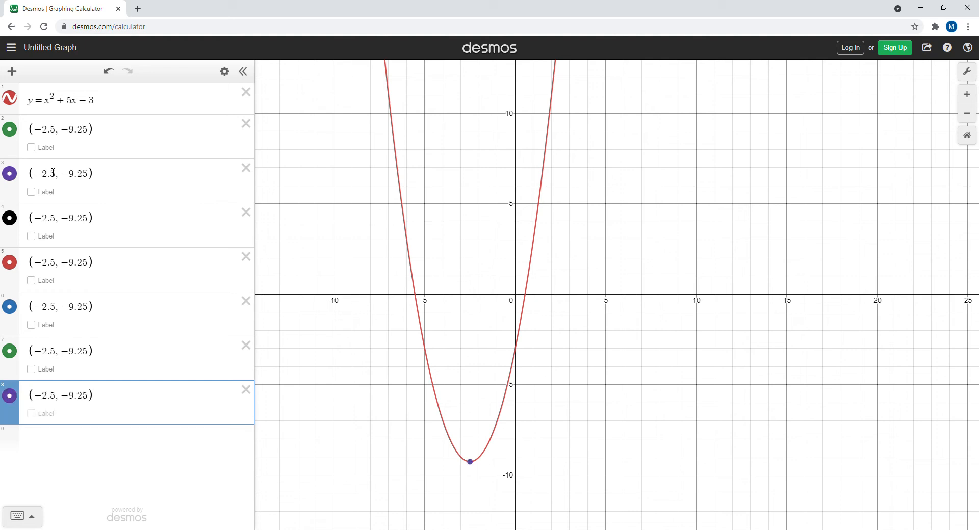
{"action": "key", "text": "Return"}
{"action": "key", "text": "ctrl+v"}
{"action": "key", "text": "Return"}
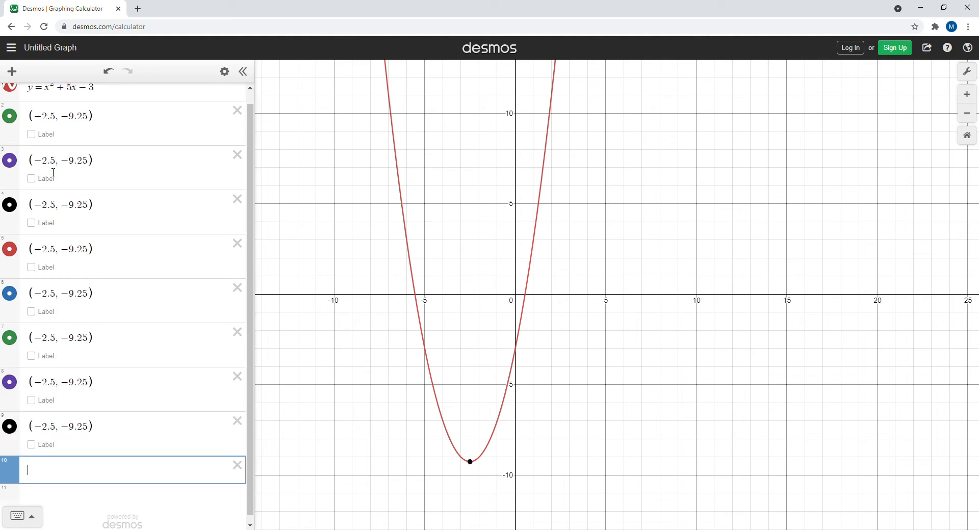
{"action": "key", "text": "ctrl+v"}
{"action": "key", "text": "Return"}
{"action": "key", "text": "ctrl+v"}
{"action": "key", "text": "Return"}
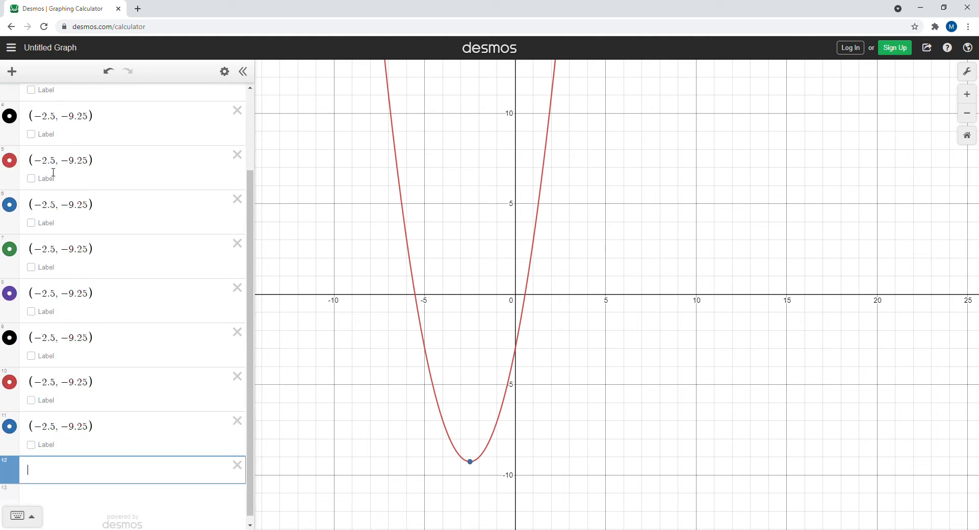
{"action": "key", "text": "ctrl+v"}
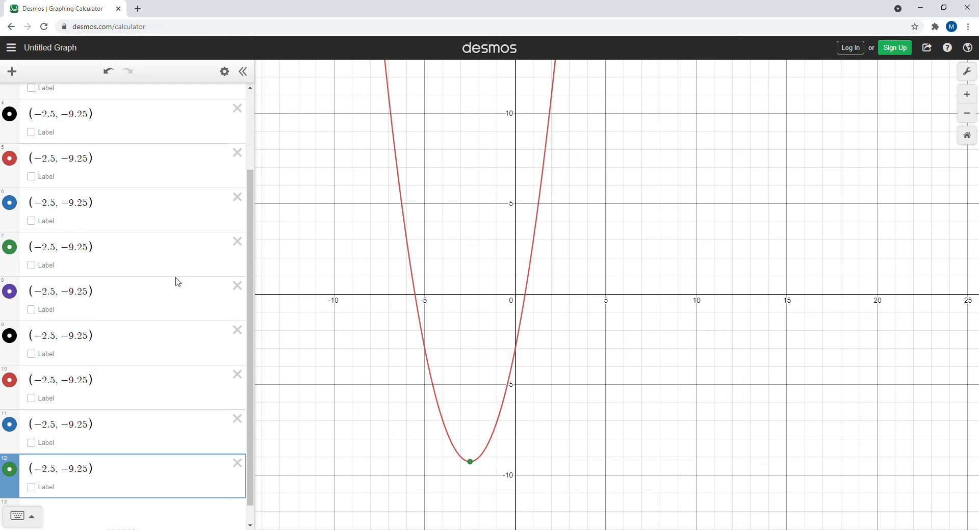
Paste one more copy of the point directly below the original vertex expression.
{"action": "left_click_drag", "start_coordinate": [251, 352], "coordinate": [240, 212]}
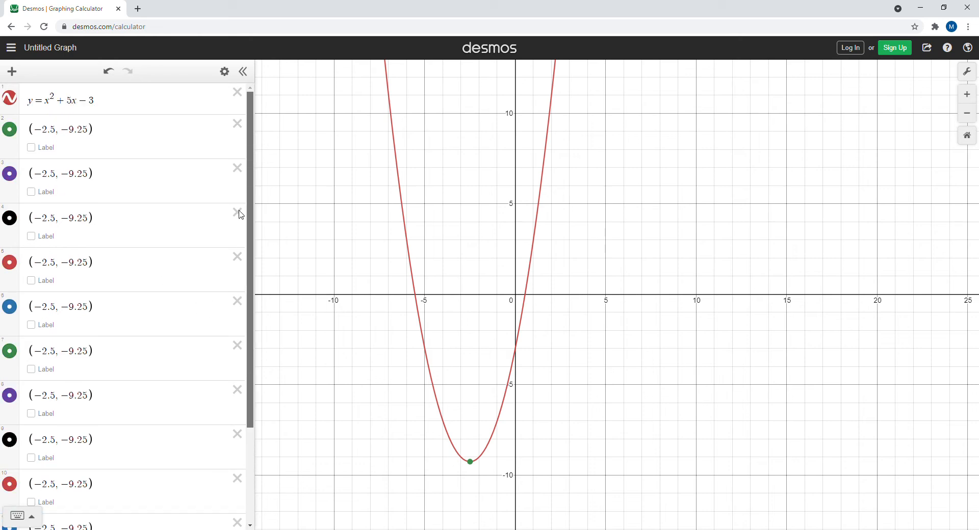
{"action": "left_click_drag", "start_coordinate": [103, 136], "coordinate": [43, 131]}
{"action": "key", "text": "ctrl+c"}
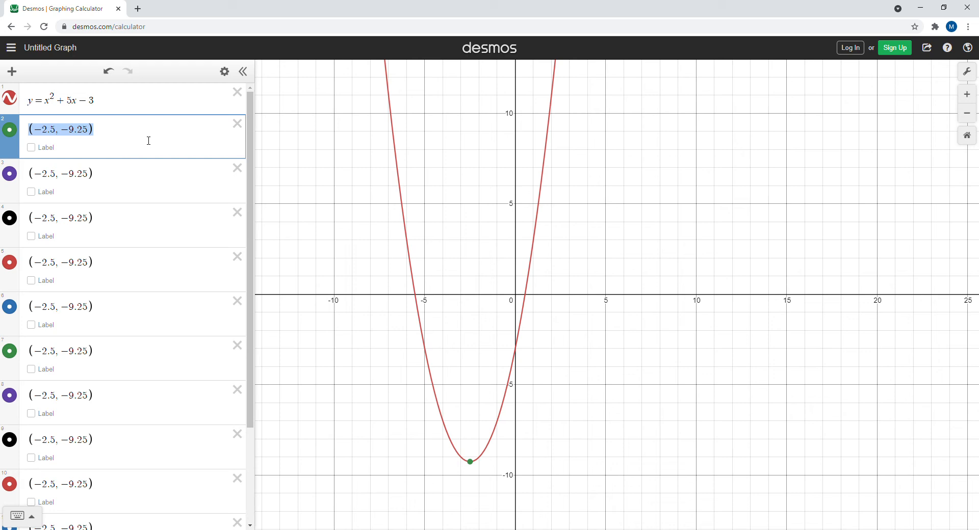
{"action": "left_click", "coordinate": [148, 141]}
{"action": "key", "text": "Return"}
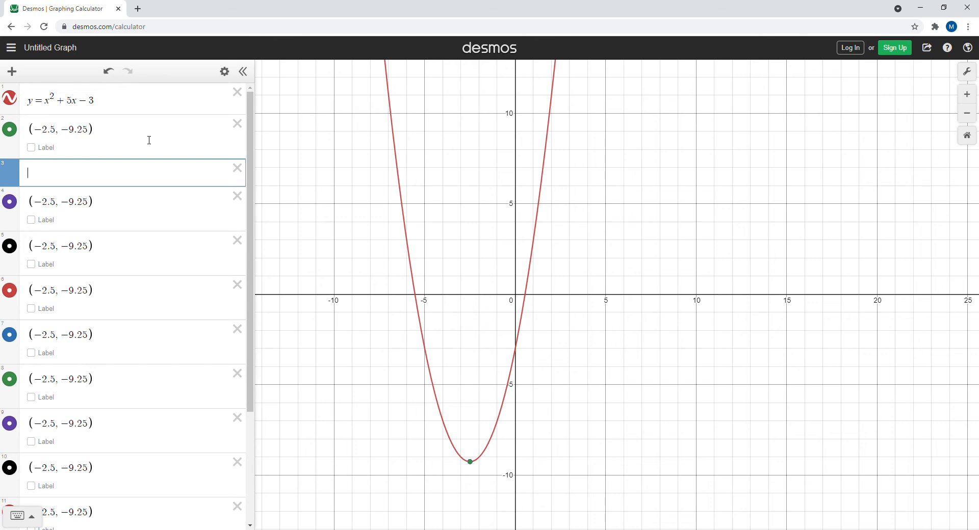
{"action": "key", "text": "ctrl+v"}
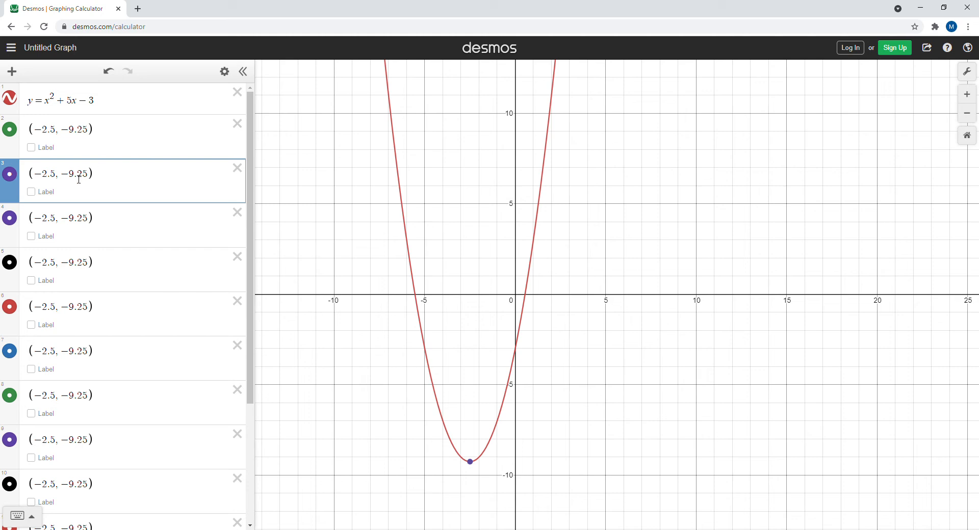
Shift the x-coordinate of the first copy by +1 and the second copy by -1.
{"action": "left_click", "coordinate": [56, 174]}
{"action": "type", "text": "+1"}
{"action": "left_click", "coordinate": [59, 222]}
{"action": "type", "text": "-1"}
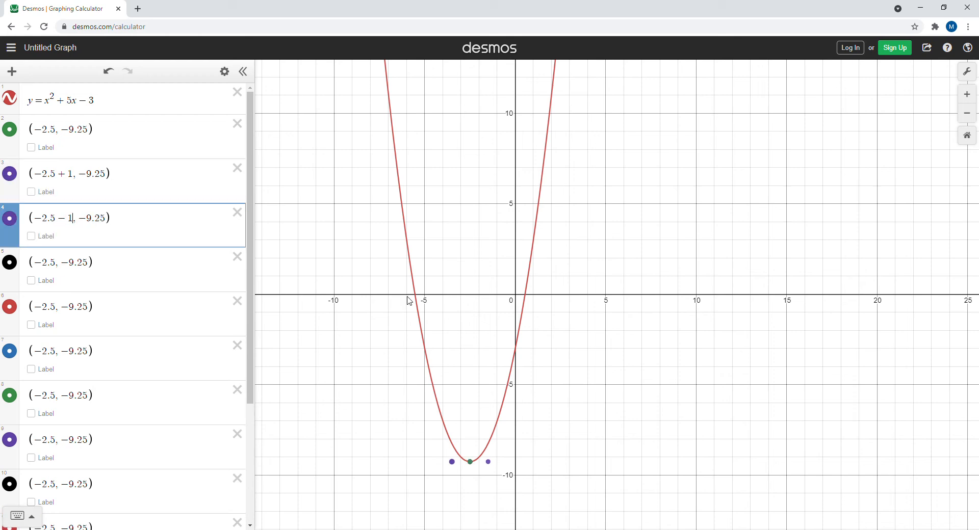
Shift the x-coordinate of the next two copies by +2 and -2.
{"action": "left_click_drag", "start_coordinate": [444, 292], "coordinate": [564, 303]}
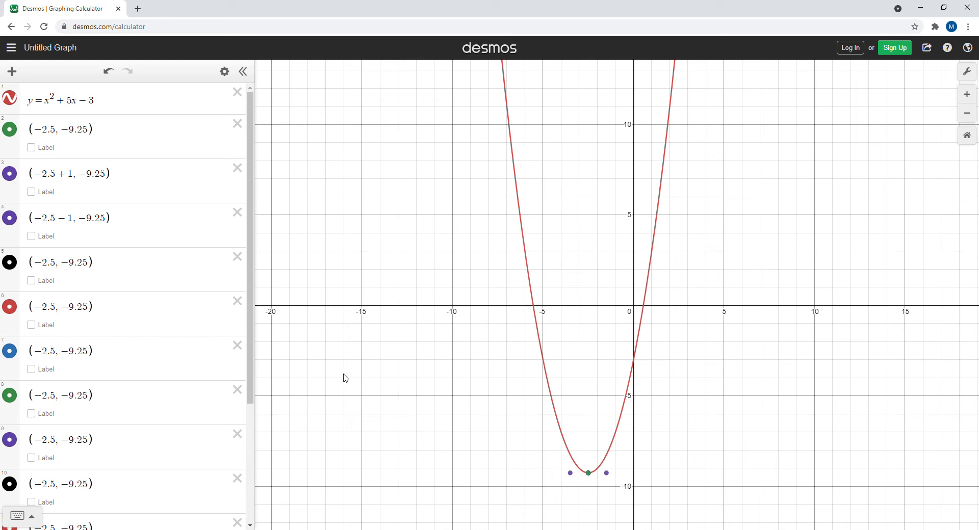
{"action": "left_click", "coordinate": [59, 266]}
{"action": "type", "text": "+2"}
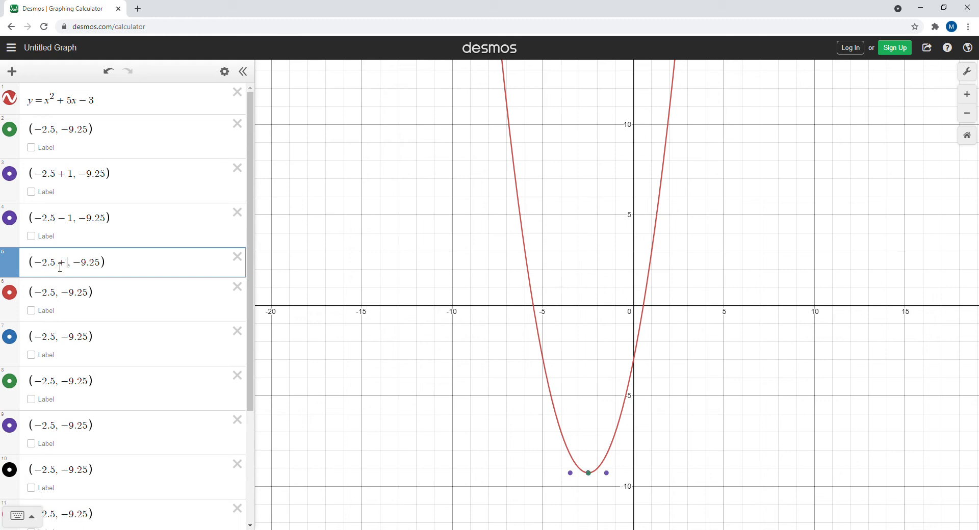
{"action": "left_click", "coordinate": [58, 309]}
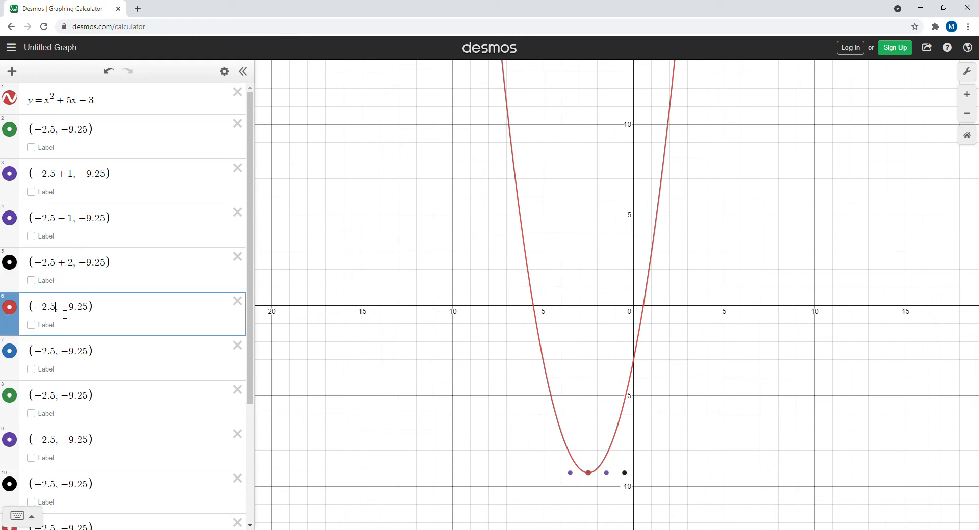
{"action": "type", "text": "-2"}
Shift the x-coordinate of the next two copies by +3 and -3.
{"action": "left_click", "coordinate": [59, 356]}
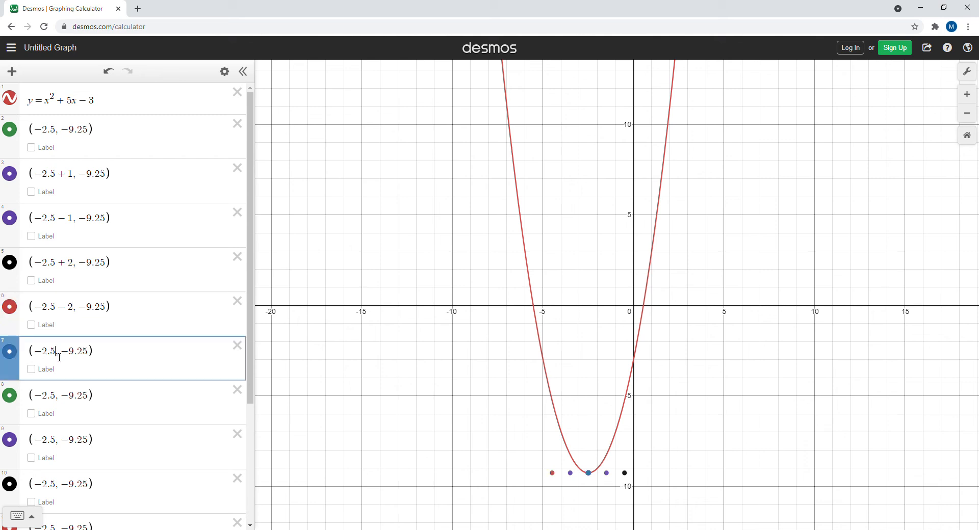
{"action": "type", "text": "+3"}
{"action": "left_click", "coordinate": [59, 400]}
{"action": "type", "text": "-3"}
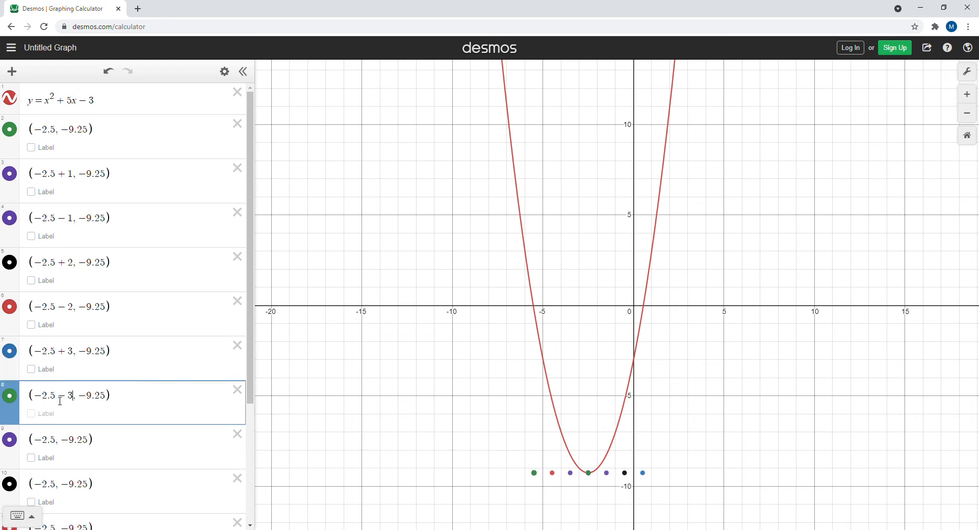
Shift the x-coordinate of the next two copies by +4 and -4.
{"action": "left_click", "coordinate": [59, 447]}
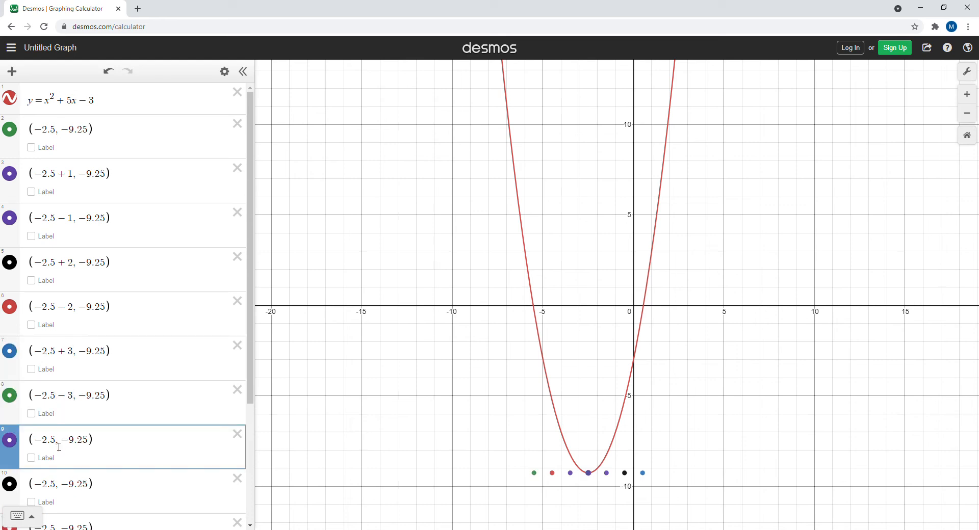
{"action": "type", "text": "+4"}
{"action": "left_click", "coordinate": [59, 488]}
{"action": "type", "text": "-4"}
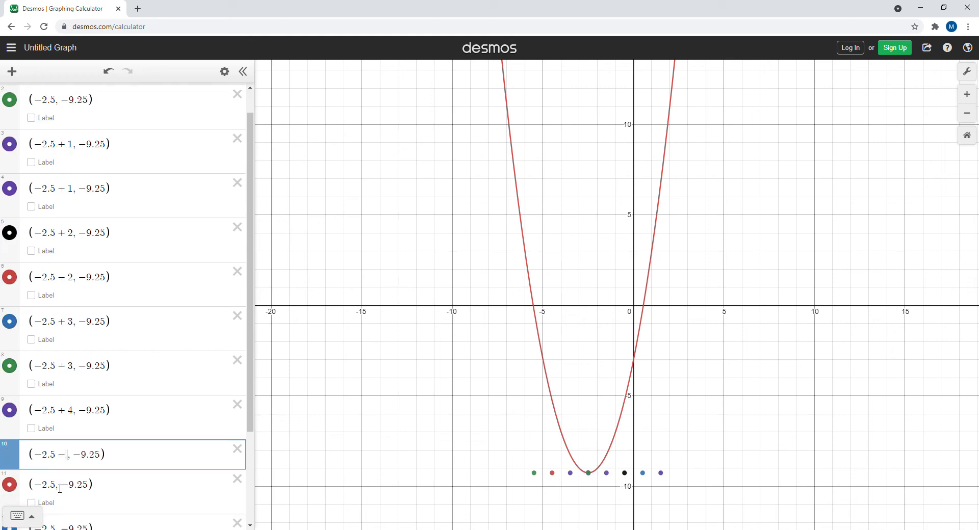
Shift the x-coordinate of the last two copies by +5 and -5, and delete the leftover duplicate point.
{"action": "left_click", "coordinate": [58, 502]}
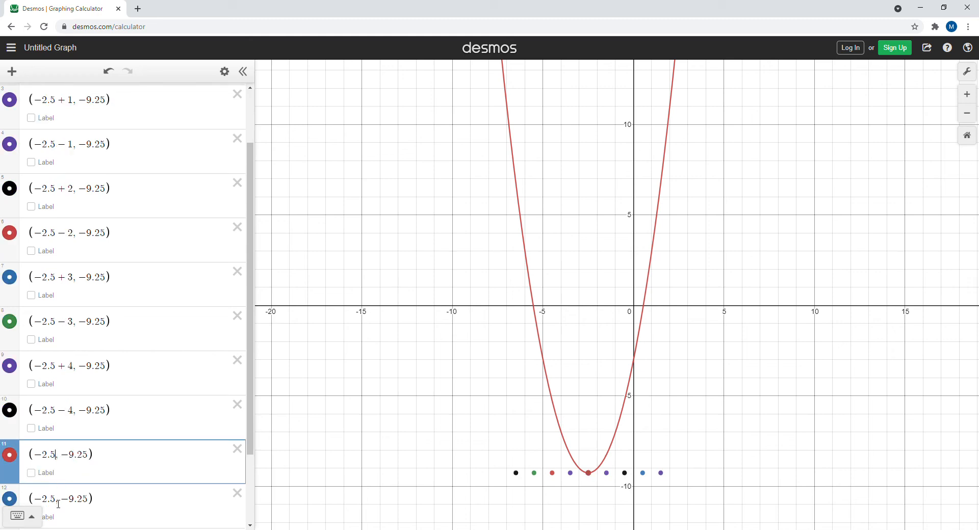
{"action": "type", "text": "+5"}
{"action": "left_click", "coordinate": [58, 502]}
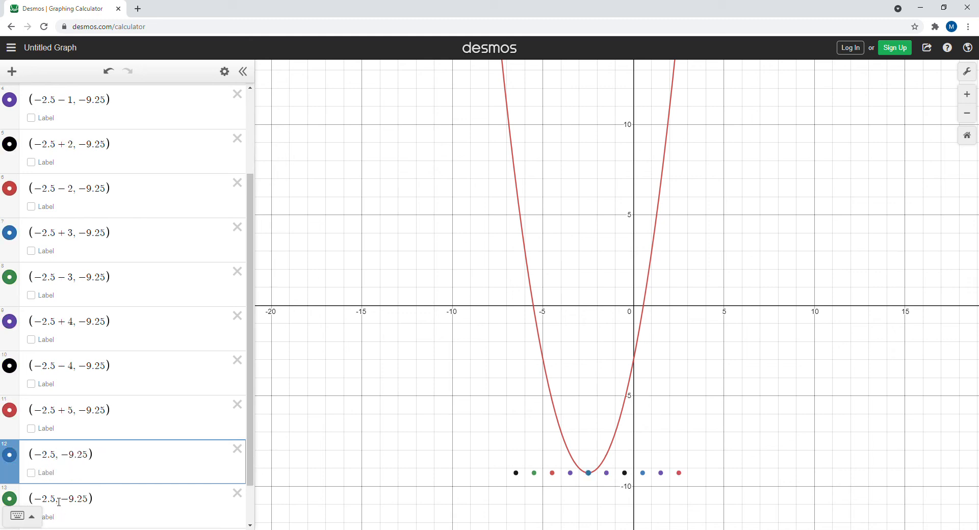
{"action": "type", "text": "-5"}
{"action": "left_click", "coordinate": [238, 494]}
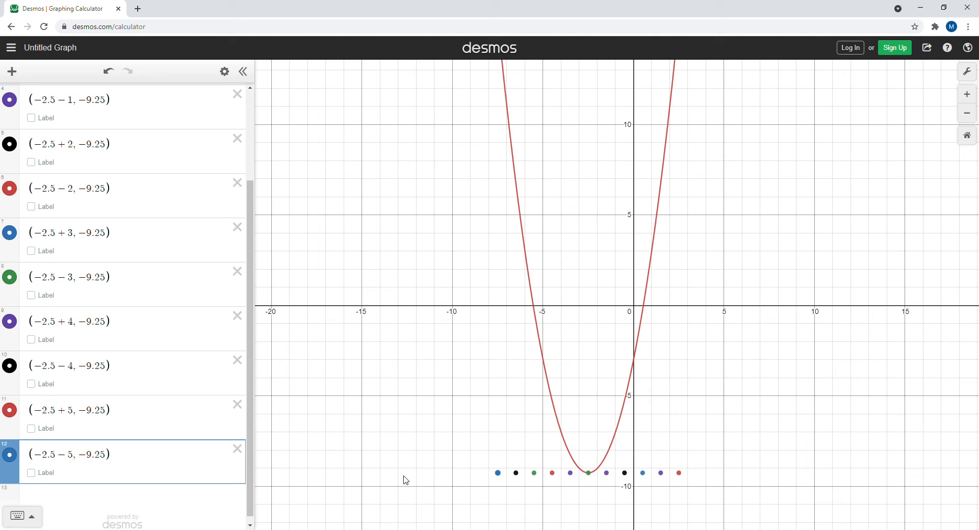
Add 1 to the y-coordinate of the two points offset by +1 and -1.
{"action": "left_click_drag", "start_coordinate": [251, 285], "coordinate": [244, 174]}
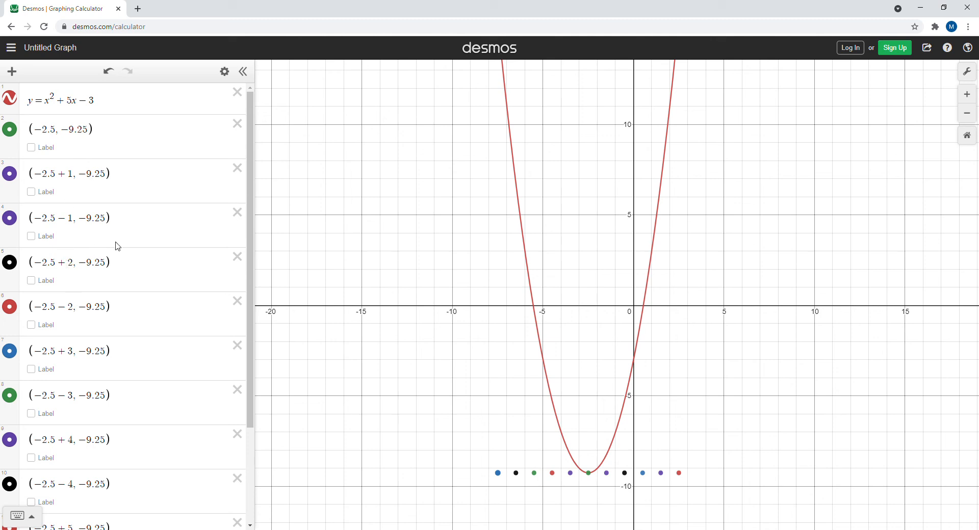
{"action": "left_click", "coordinate": [109, 175]}
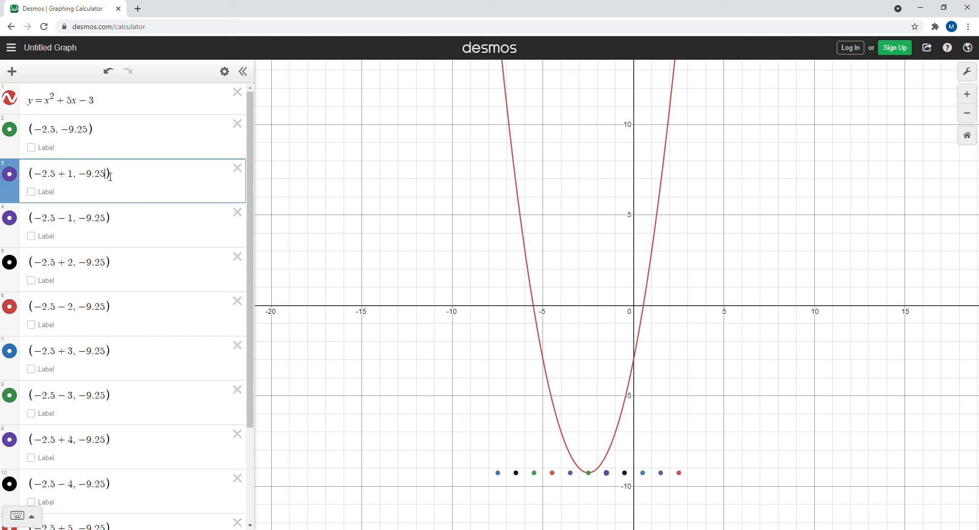
{"action": "type", "text": "+1"}
{"action": "left_click", "coordinate": [110, 221]}
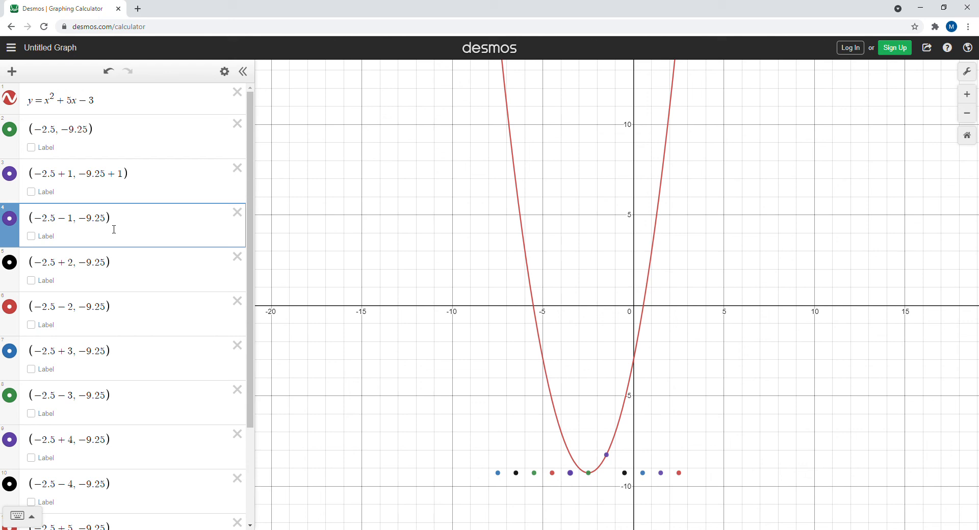
{"action": "type", "text": "+1"}
Add 4 to the y-coordinate of the two points offset by +2 and -2.
{"action": "left_click", "coordinate": [110, 264]}
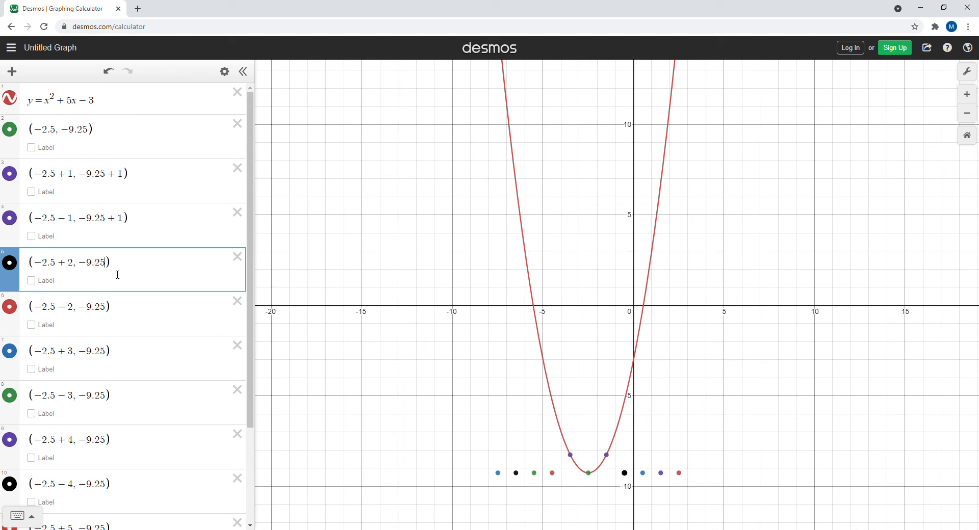
{"action": "type", "text": "+4"}
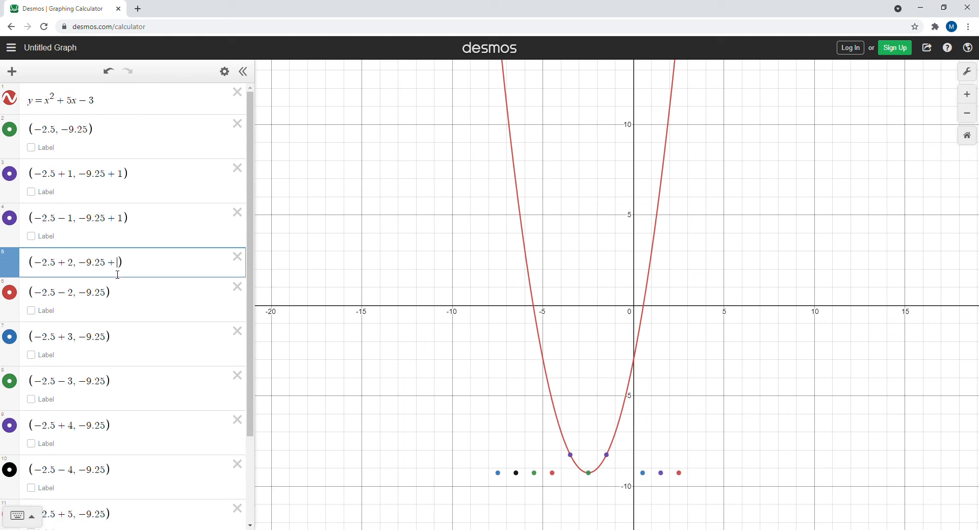
{"action": "left_click", "coordinate": [111, 309]}
{"action": "type", "text": "+4"}
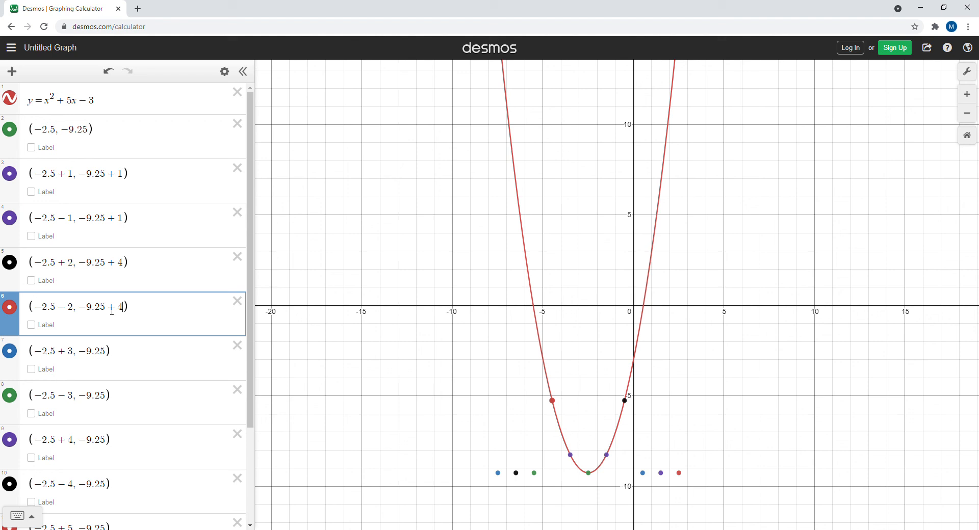
Add 9 to the y-coordinate of the two points offset by +3 and -3.
{"action": "left_click", "coordinate": [112, 355]}
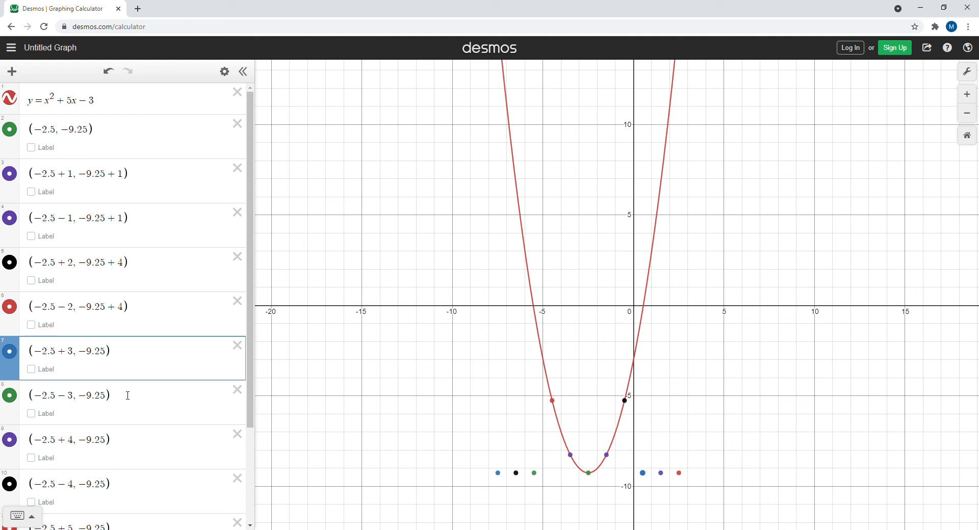
{"action": "type", "text": "+9"}
{"action": "left_click", "coordinate": [107, 397]}
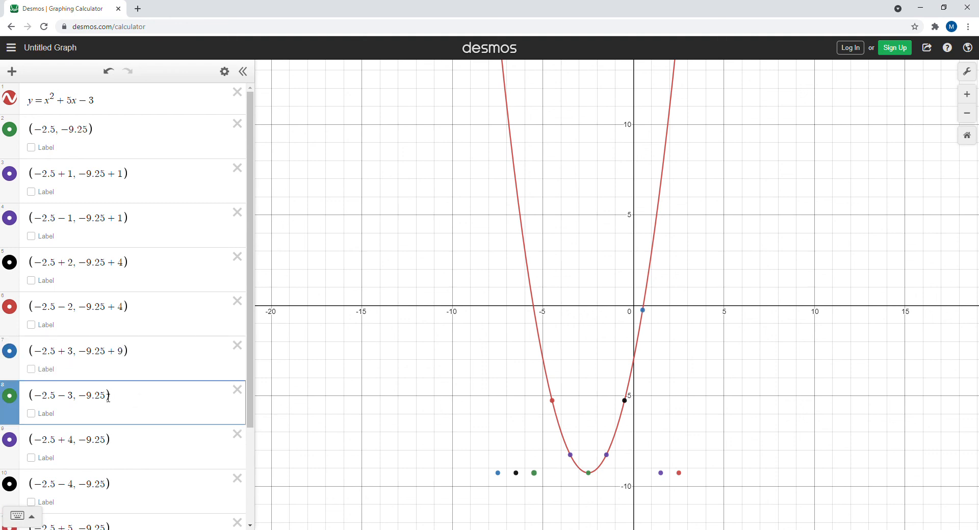
{"action": "type", "text": "+9"}
Add 16 to the y-coordinate of the two points offset by +4 and -4.
{"action": "left_click", "coordinate": [110, 447]}
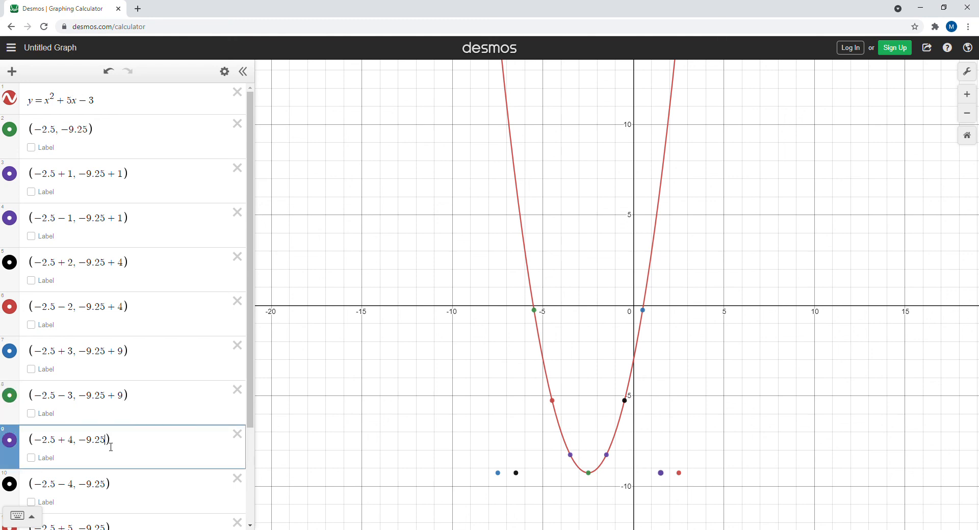
{"action": "type", "text": "+16"}
{"action": "left_click", "coordinate": [109, 491]}
{"action": "type", "text": "+16"}
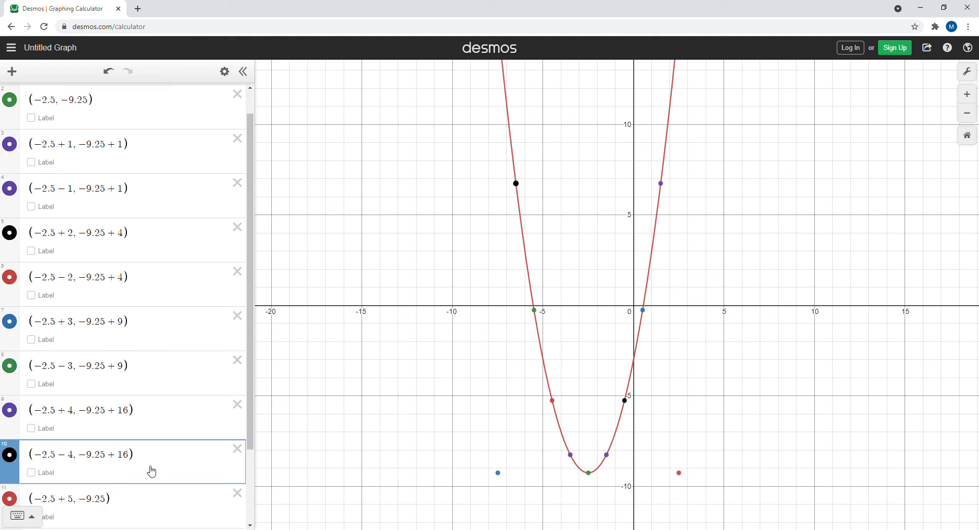
Add 25 to the y-coordinate of the two points offset by +5 and -5.
{"action": "left_click_drag", "start_coordinate": [461, 383], "coordinate": [453, 398]}
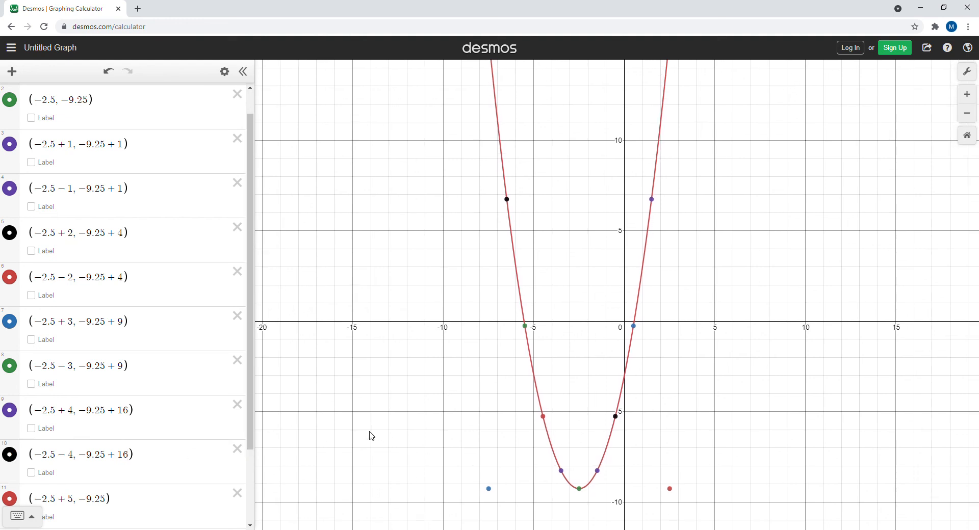
{"action": "left_click", "coordinate": [110, 504]}
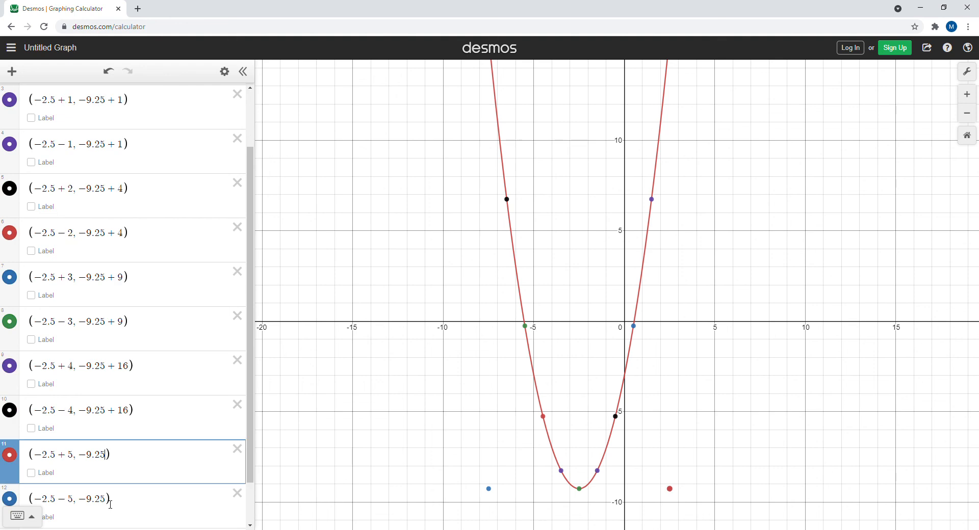
{"action": "type", "text": "+25"}
{"action": "left_click", "coordinate": [107, 503]}
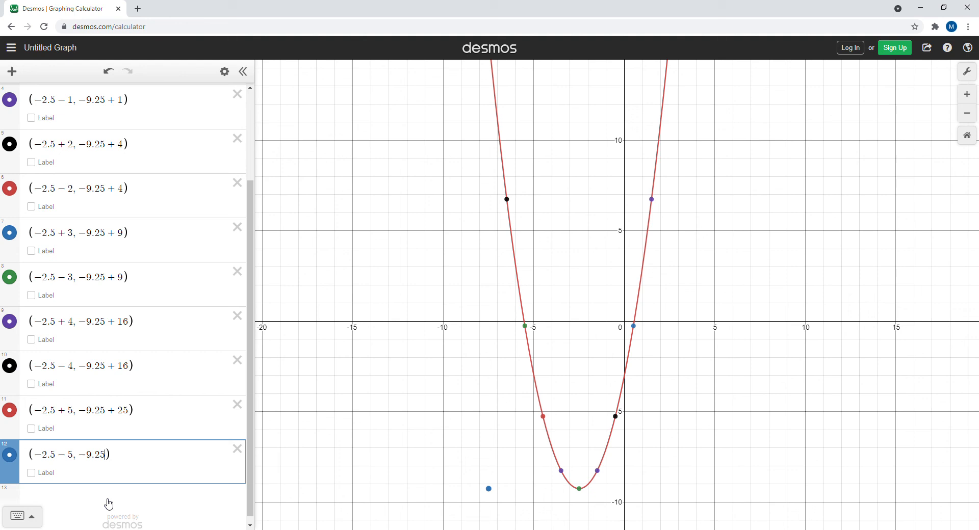
{"action": "type", "text": "+25"}
Turn on coordinate labels for the two points offset by +5 and -5.
{"action": "left_click", "coordinate": [967, 118]}
{"action": "left_click", "coordinate": [967, 118]}
{"action": "left_click_drag", "start_coordinate": [747, 187], "coordinate": [622, 263]}
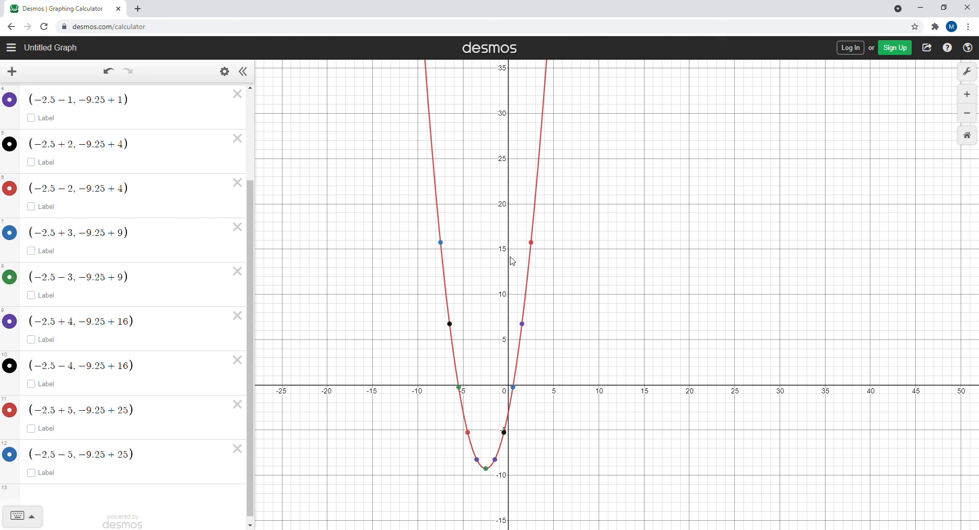
{"action": "left_click", "coordinate": [968, 94]}
{"action": "left_click_drag", "start_coordinate": [541, 200], "coordinate": [708, 81]}
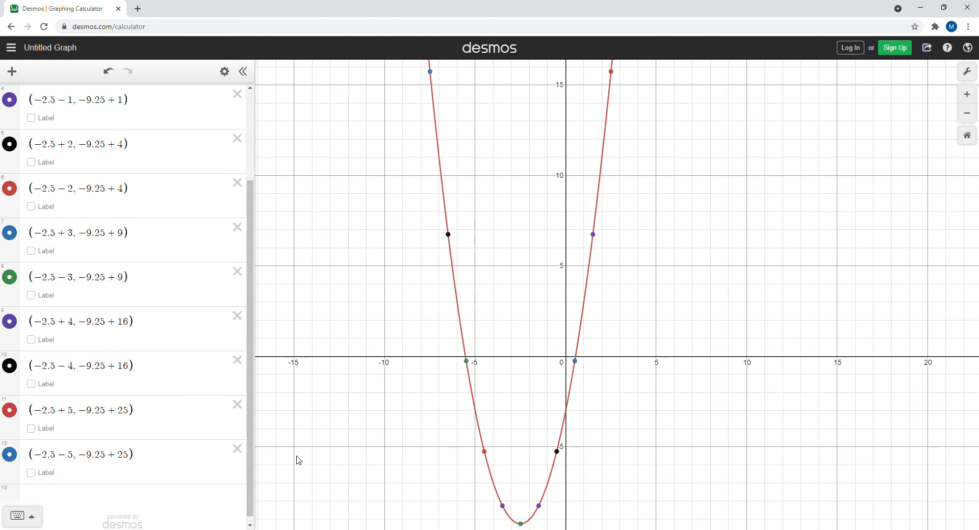
{"action": "left_click", "coordinate": [31, 475]}
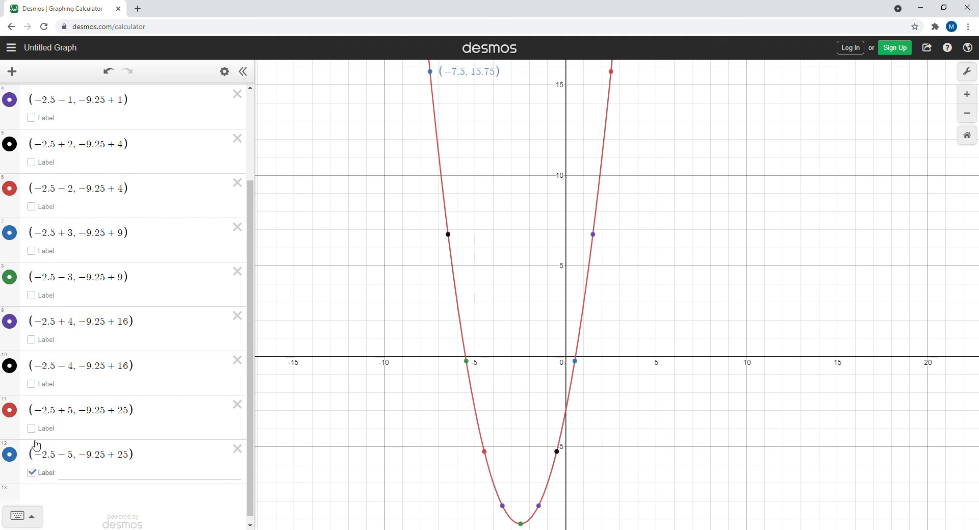
{"action": "left_click", "coordinate": [33, 430]}
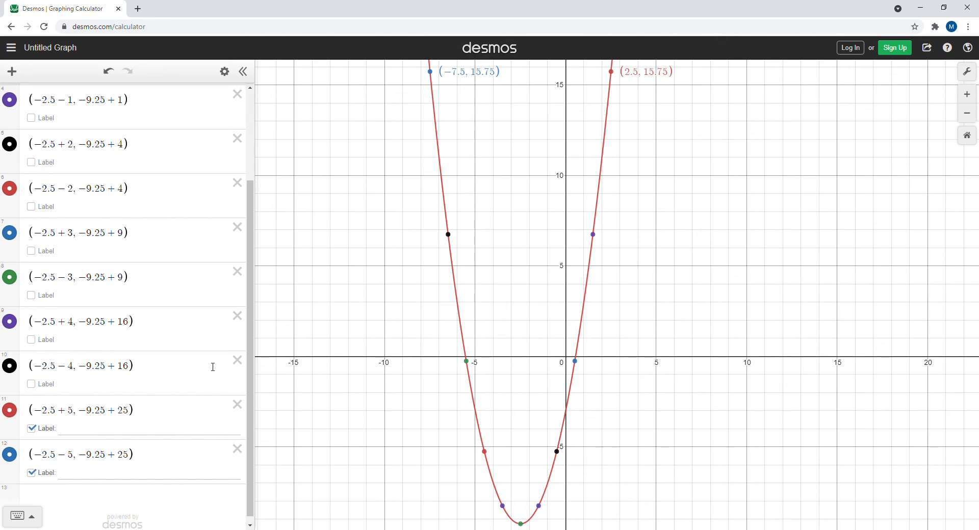
Turn on coordinate labels for the points offset by +4, -4, +3 and -3.
{"action": "left_click", "coordinate": [967, 112]}
{"action": "left_click_drag", "start_coordinate": [713, 273], "coordinate": [669, 262]}
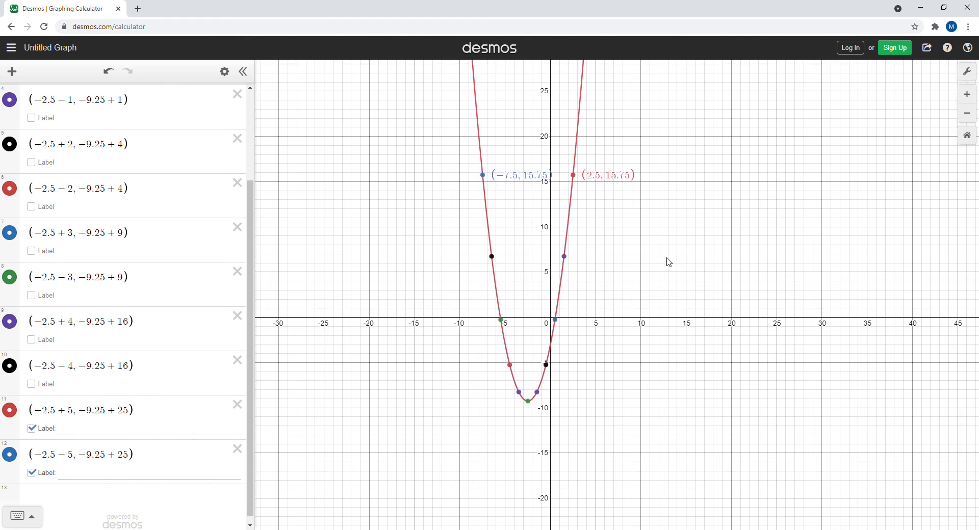
{"action": "left_click", "coordinate": [32, 385]}
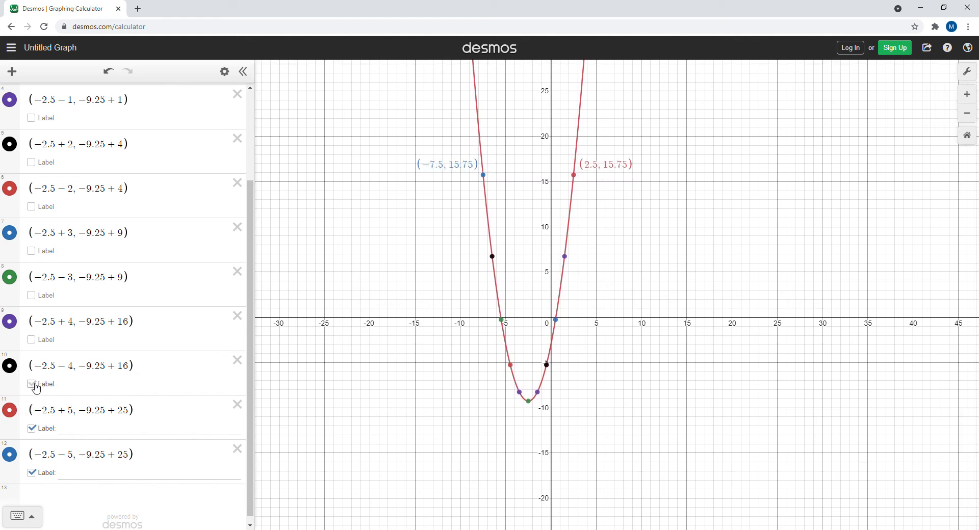
{"action": "left_click", "coordinate": [34, 340]}
{"action": "left_click", "coordinate": [34, 296]}
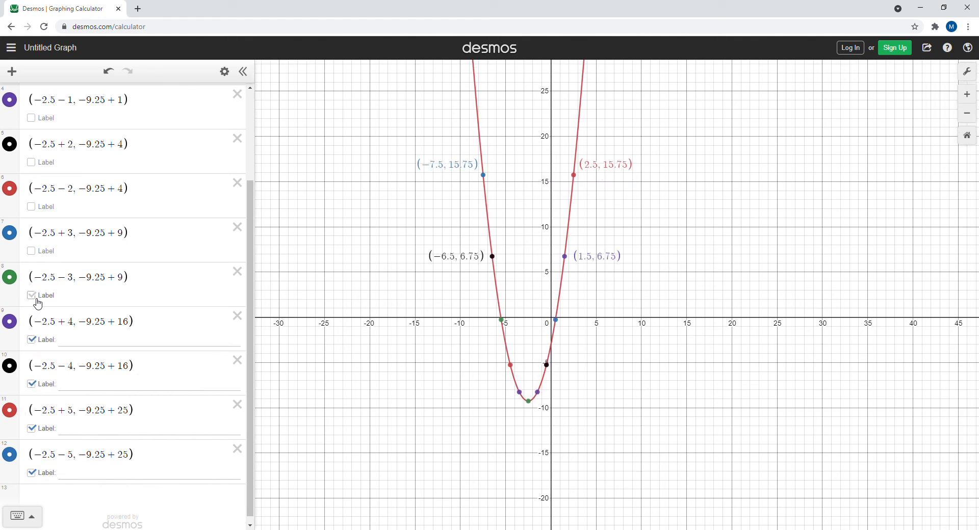
{"action": "left_click", "coordinate": [32, 251]}
Turn on coordinate labels for the points offset by +2, -2, +1, -1 and the vertex point.
{"action": "left_click", "coordinate": [33, 208]}
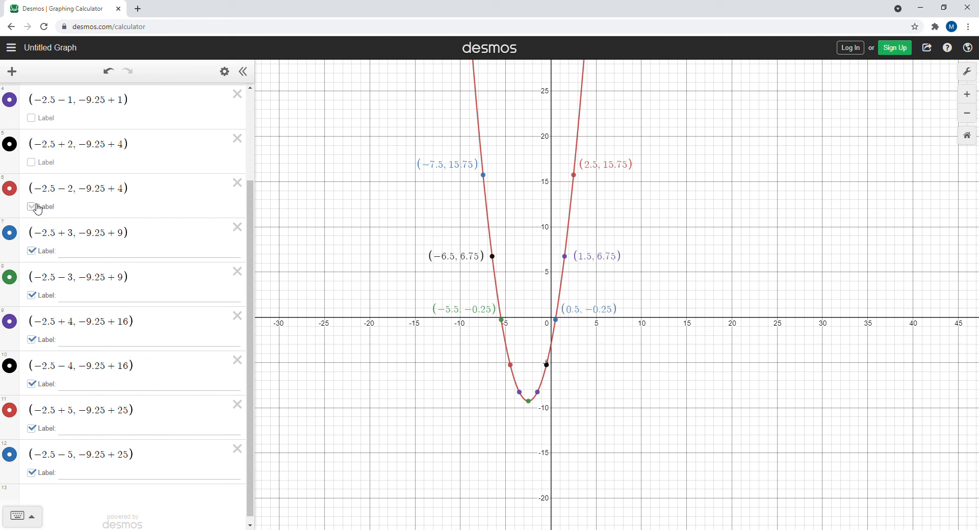
{"action": "left_click", "coordinate": [36, 163]}
{"action": "left_click", "coordinate": [38, 119]}
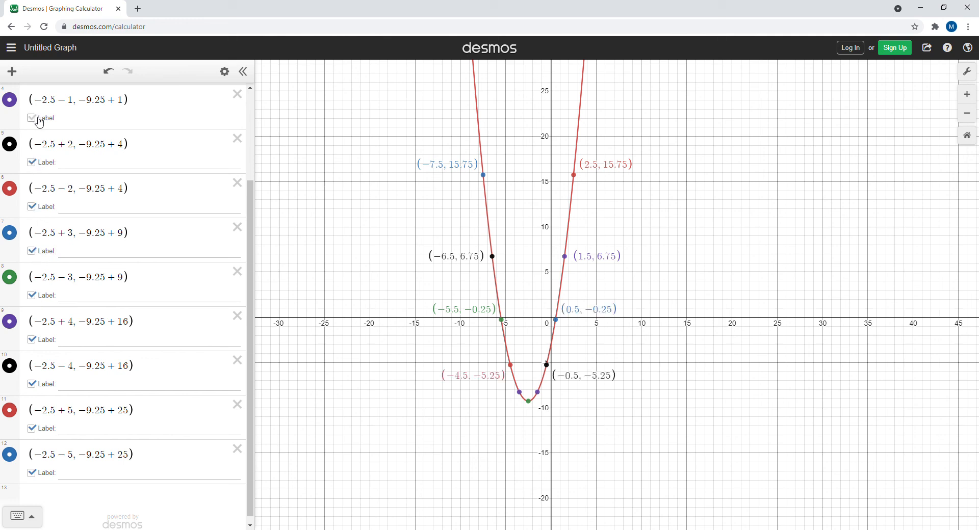
{"action": "left_click_drag", "start_coordinate": [251, 191], "coordinate": [249, 119]}
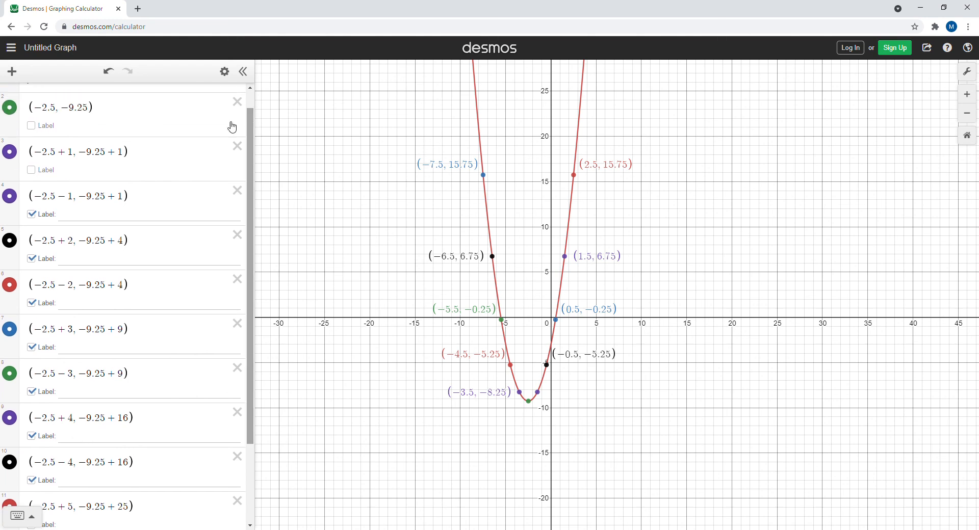
{"action": "left_click", "coordinate": [32, 170]}
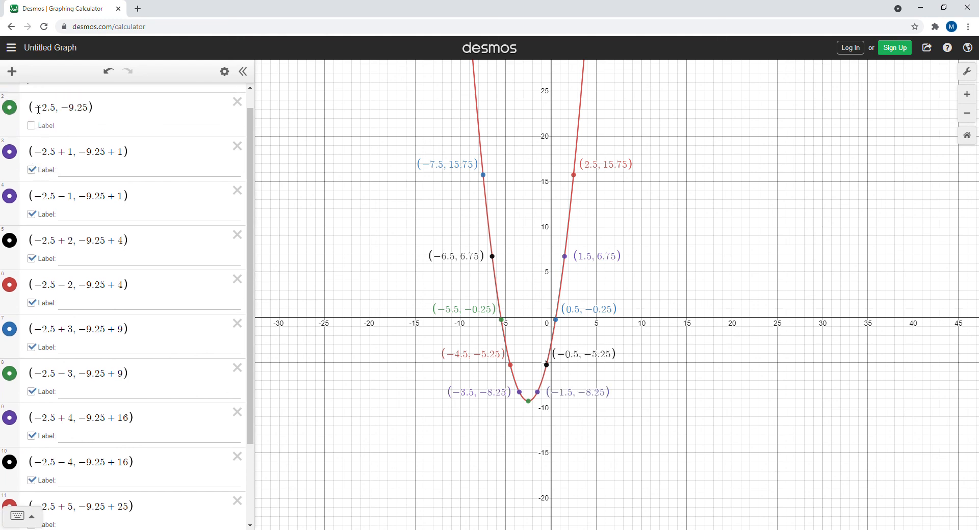
{"action": "left_click", "coordinate": [31, 126]}
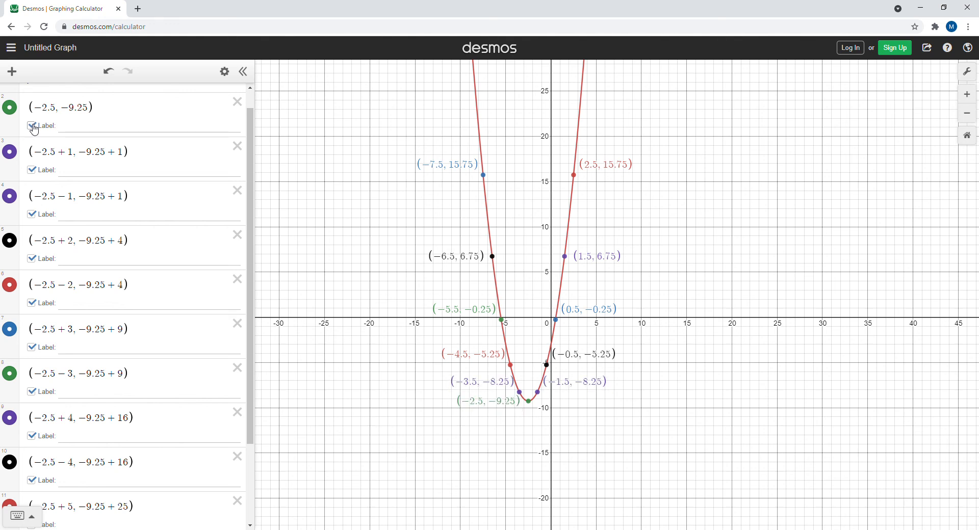